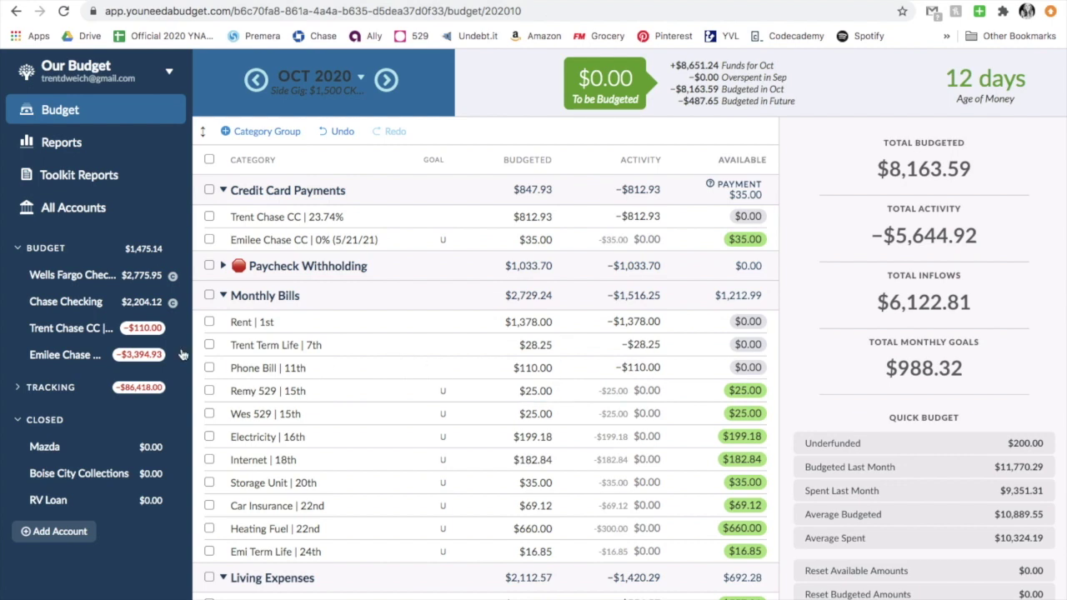
Review the October phone bill charges in the 23.74% Chase credit card register, and return to the October 2020 budget.
click(142, 334)
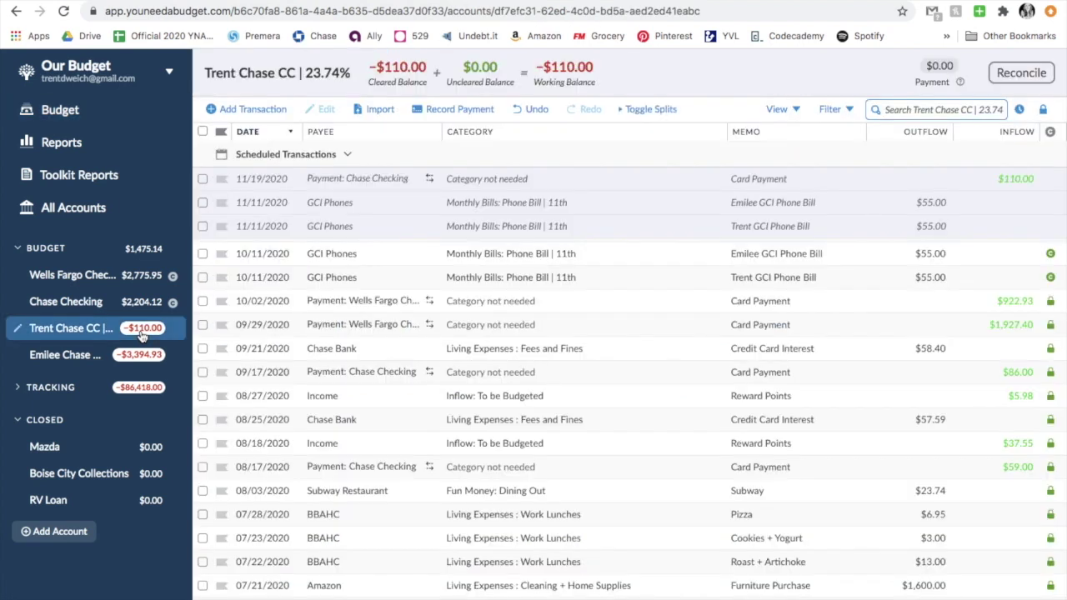
click(634, 252)
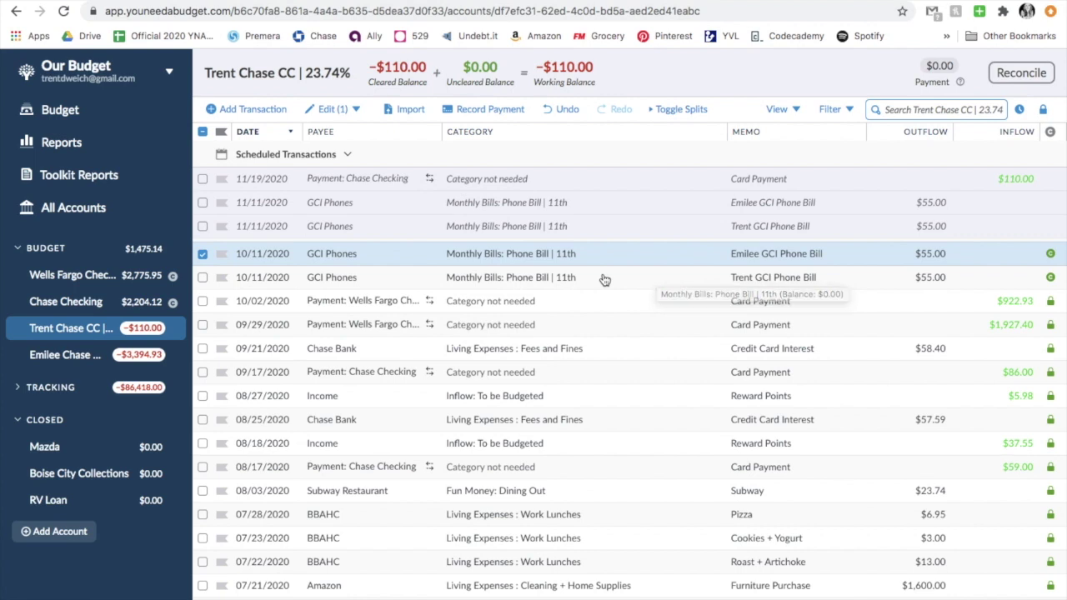
click(60, 111)
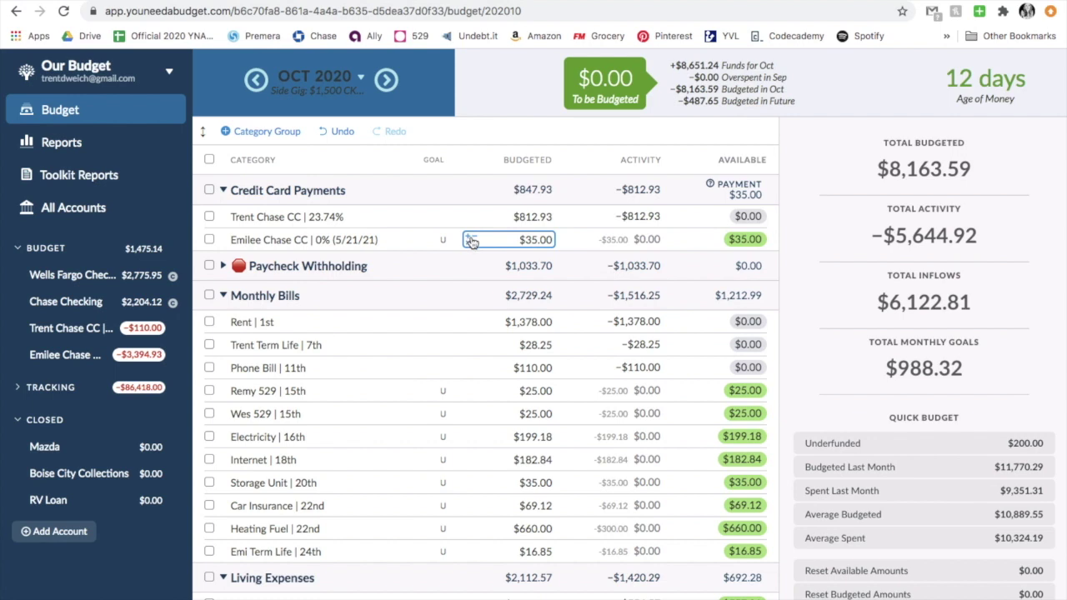
Inspect the October details of the 0% Chase credit card payment and the Medical Expenses and Medical OOP Max (Family) categories.
click(418, 241)
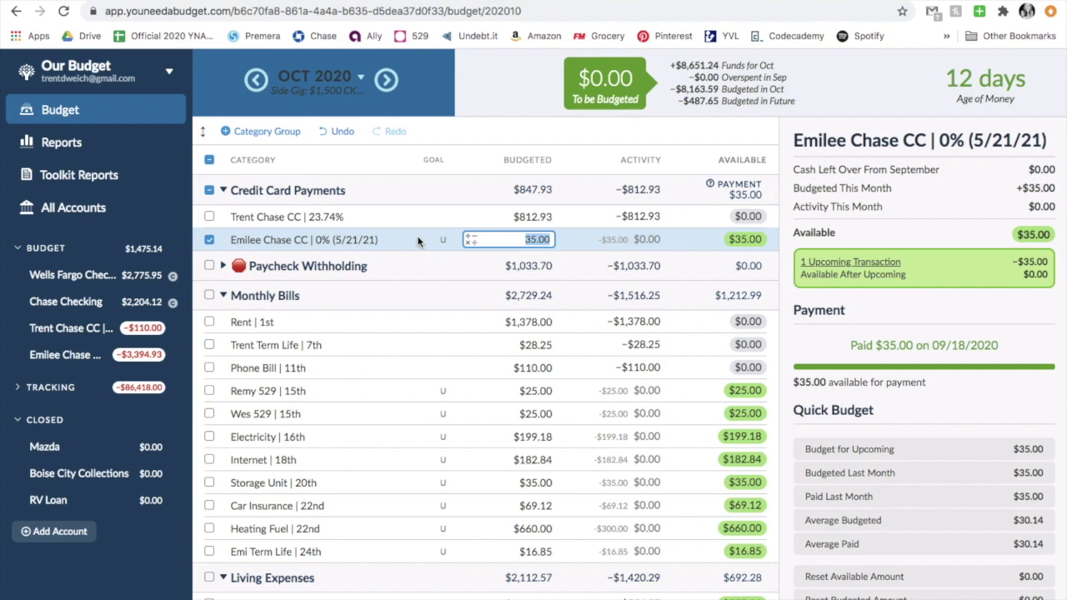
scroll(435, 409, down, 4)
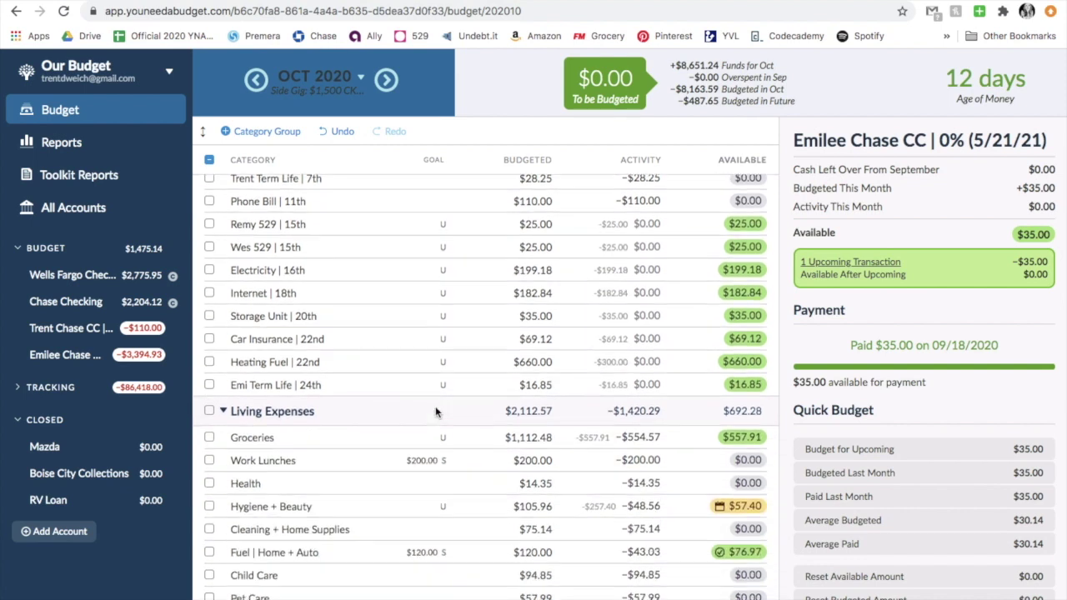
scroll(435, 406, down, 9)
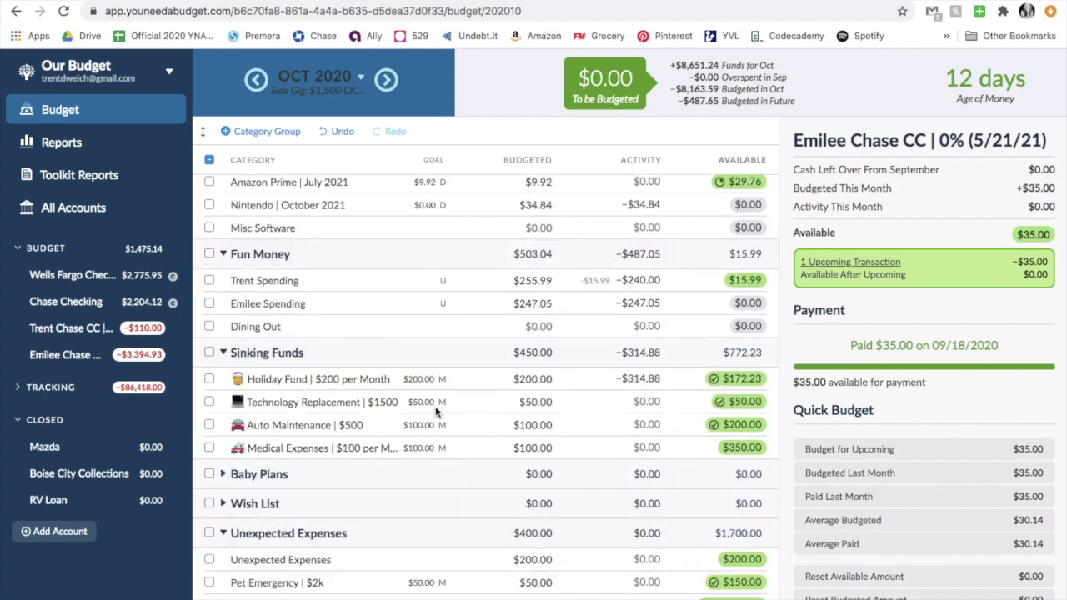
click(340, 408)
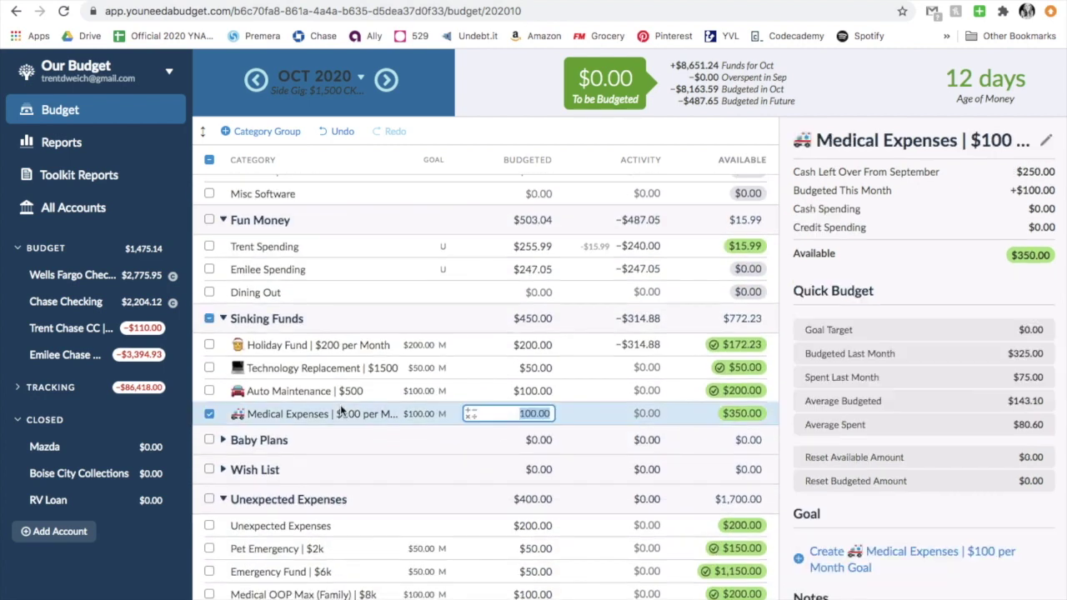
click(346, 593)
scroll(366, 448, up, 10)
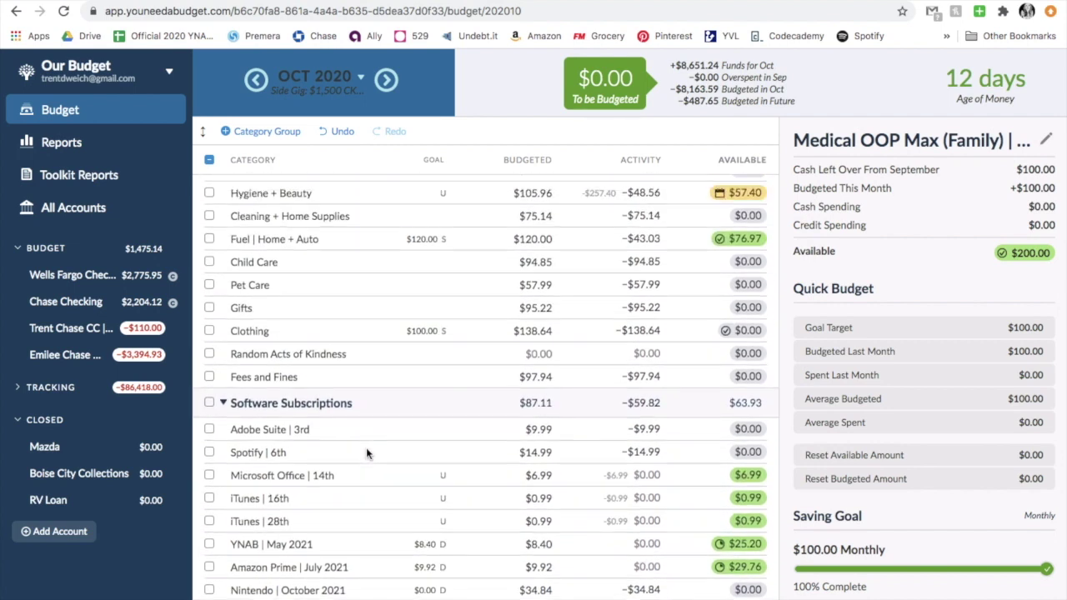
Compare the October details of the Pet Care category with those of the Pet Emergency fund.
click(335, 285)
scroll(335, 288, down, 1)
scroll(334, 288, down, 4)
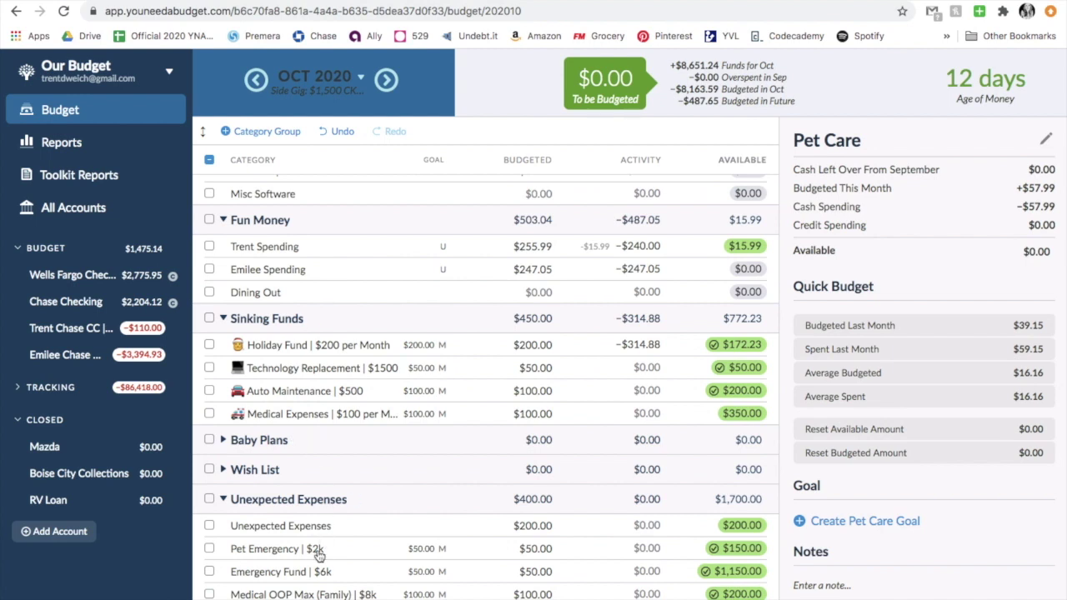
click(318, 552)
scroll(334, 554, up, 3)
scroll(351, 556, up, 2)
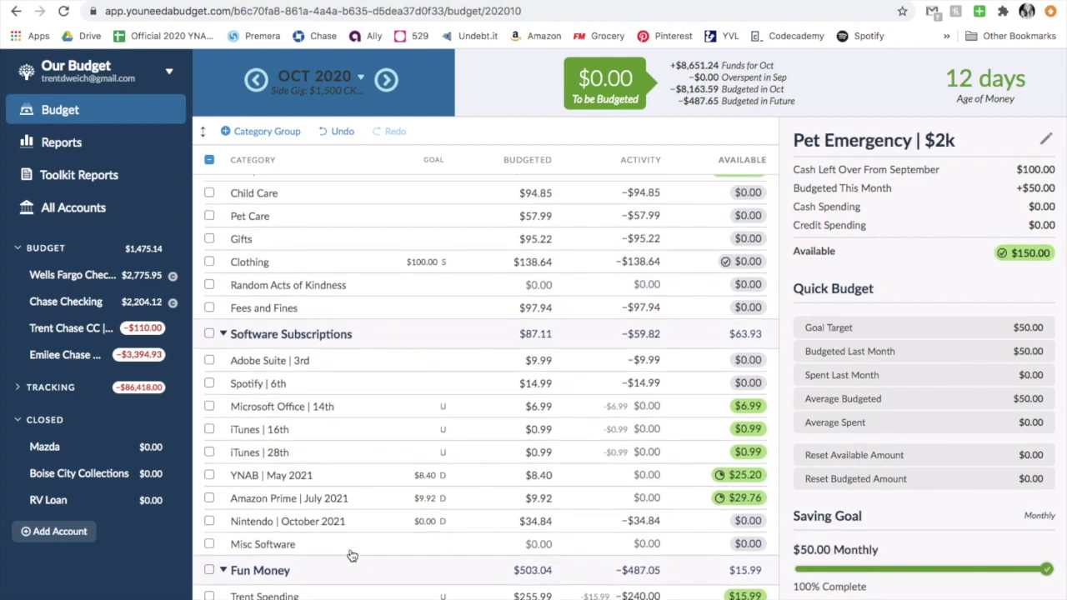
Inspect the October budget history of the Random Acts of Kindness and Dining Out categories.
click(390, 286)
scroll(389, 288, down, 2)
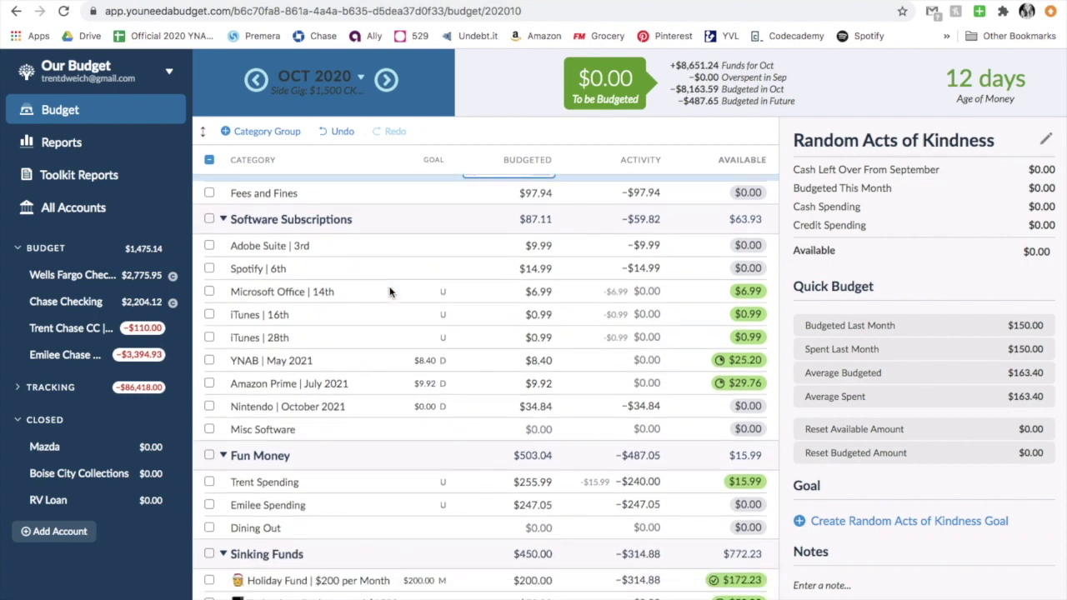
scroll(390, 292, up, 1)
scroll(350, 448, down, 1)
click(338, 495)
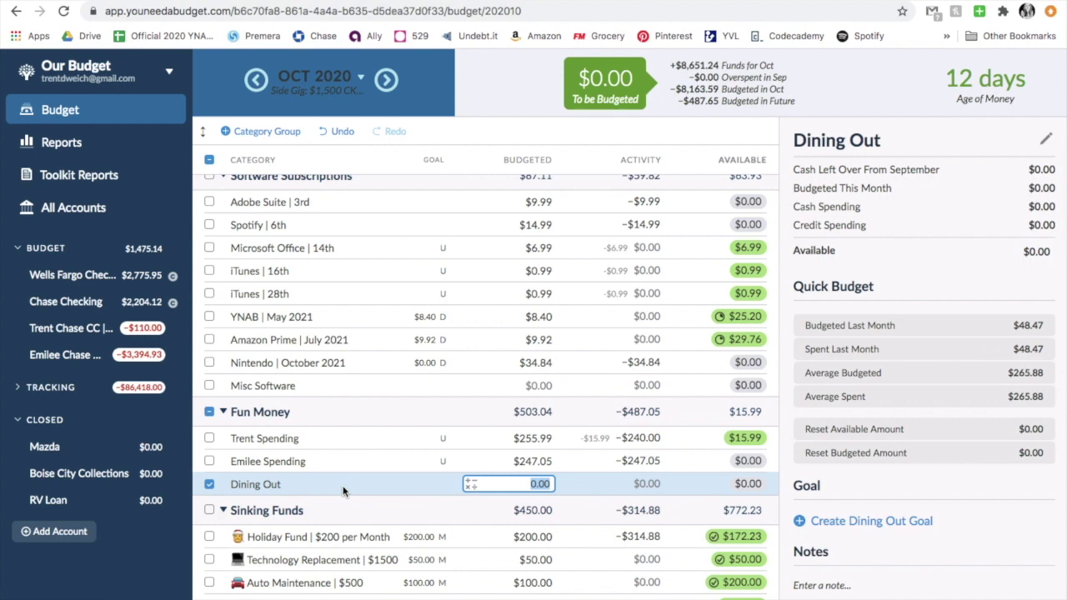
Expand the Baby Plans category group and inspect its Anchorage BNB category.
scroll(341, 491, down, 2)
scroll(346, 492, down, 1)
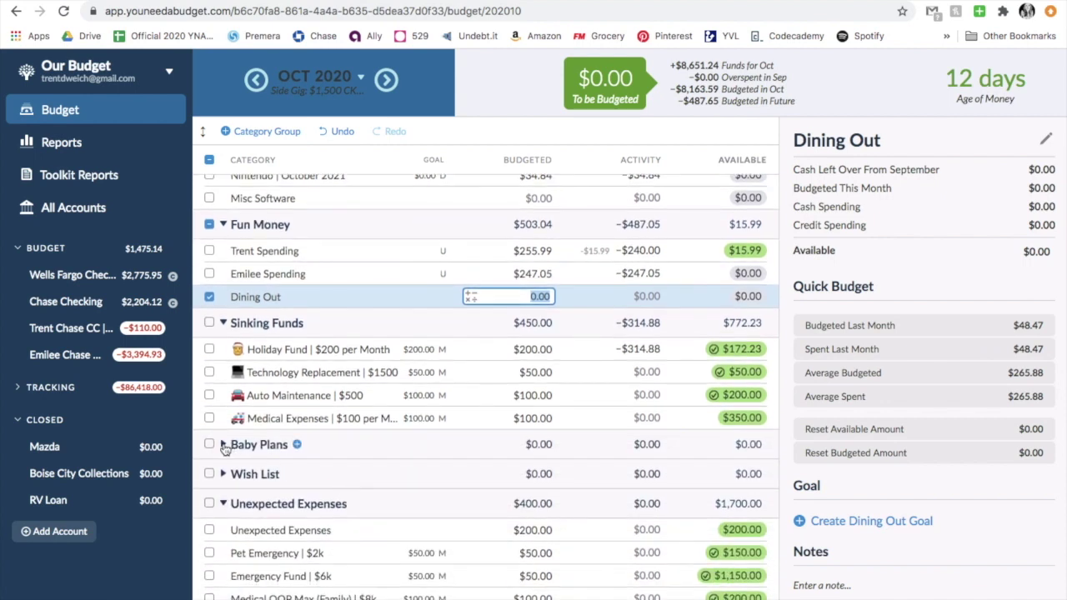
click(223, 446)
scroll(341, 542, down, 1)
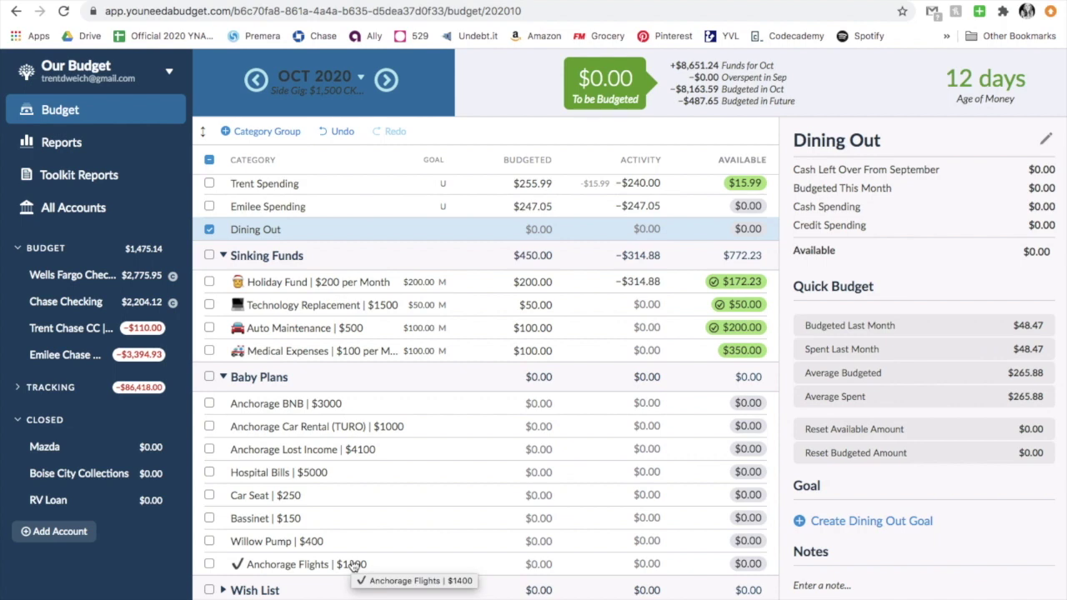
click(418, 408)
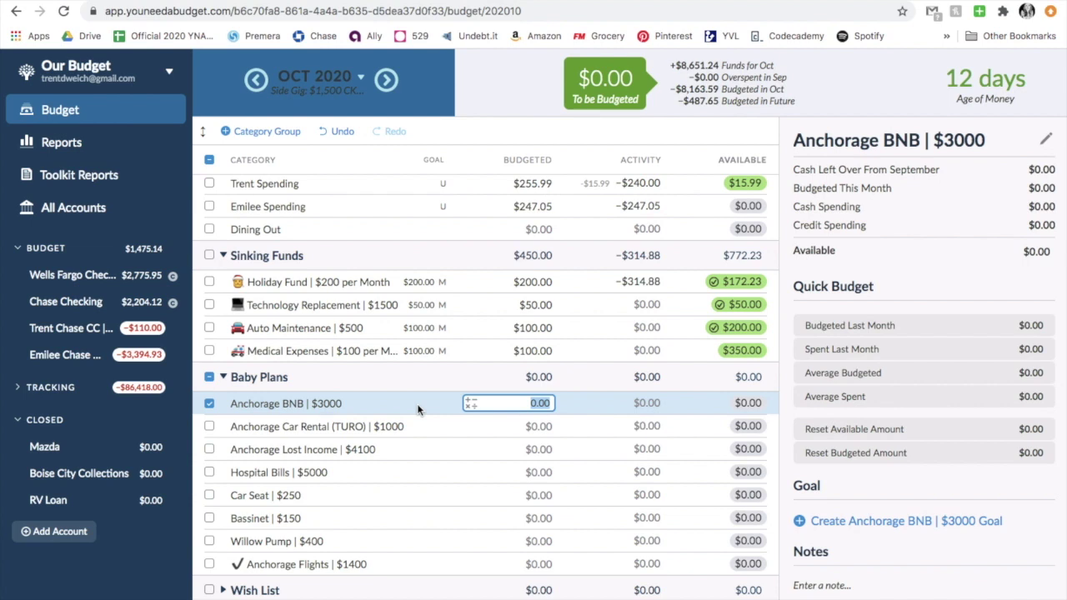
Show the payment details of the 0% Chase credit card under Credit Card Payments.
scroll(417, 403, up, 10)
scroll(418, 410, up, 8)
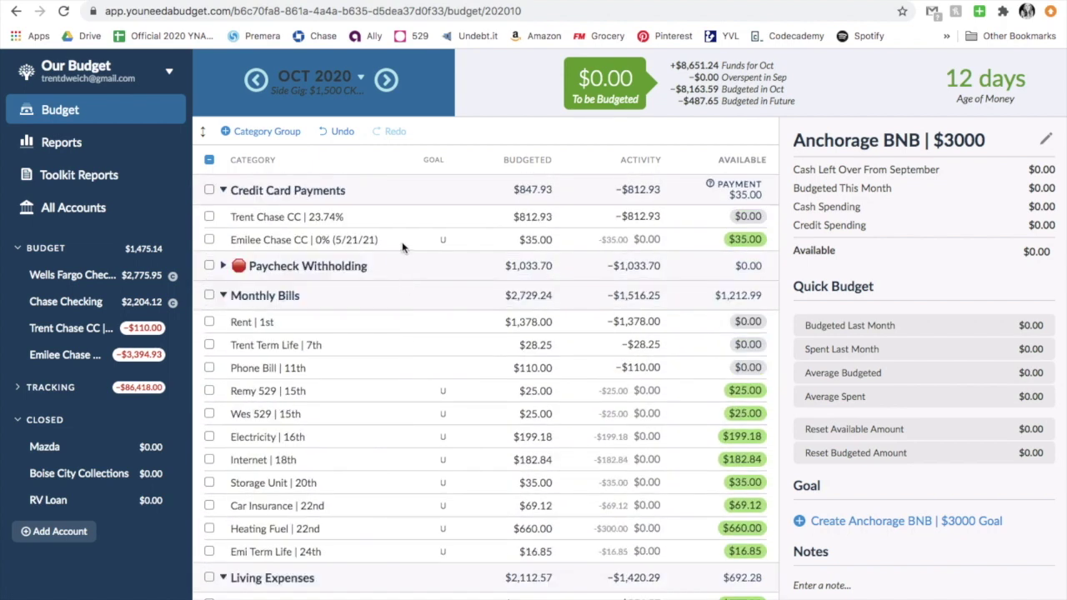
click(402, 245)
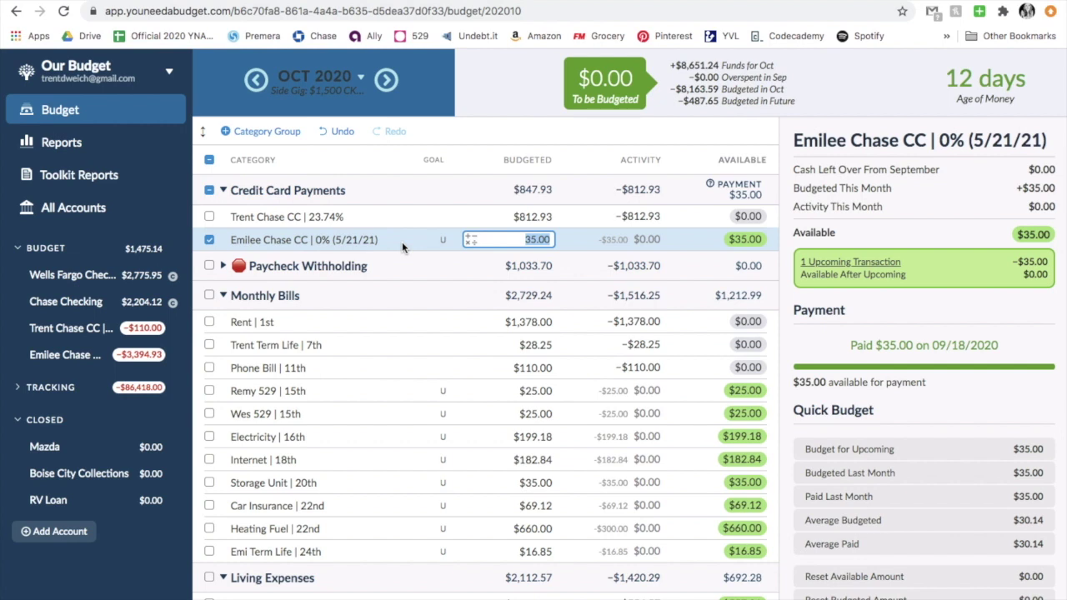
Examine the budgeted and spent averages of the Pet Care and Random Acts of Kindness categories under Living Expenses.
scroll(402, 242, down, 5)
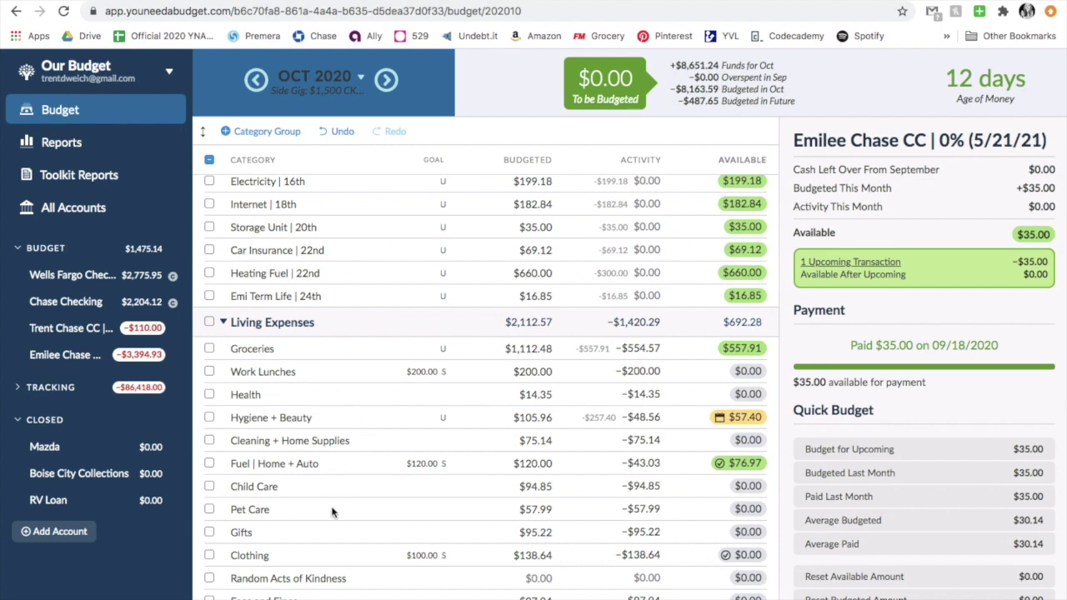
click(332, 512)
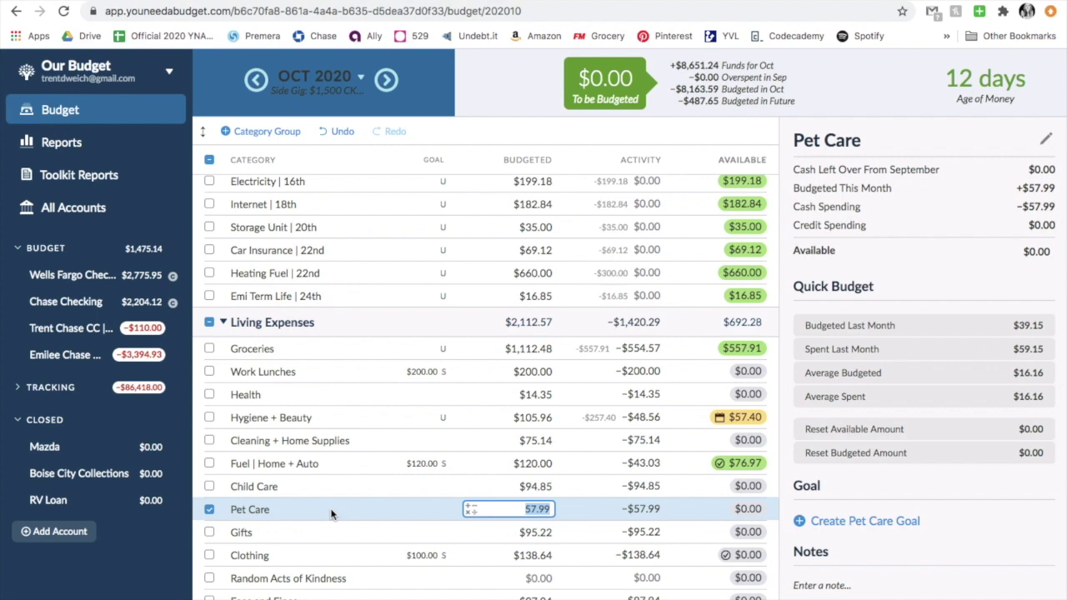
scroll(342, 518, down, 2)
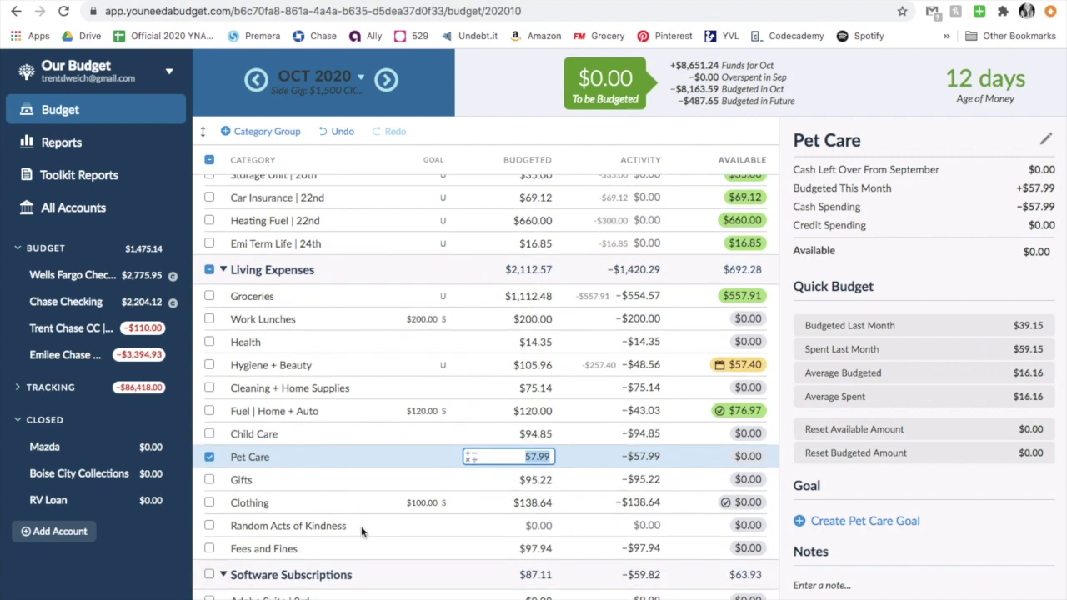
click(361, 527)
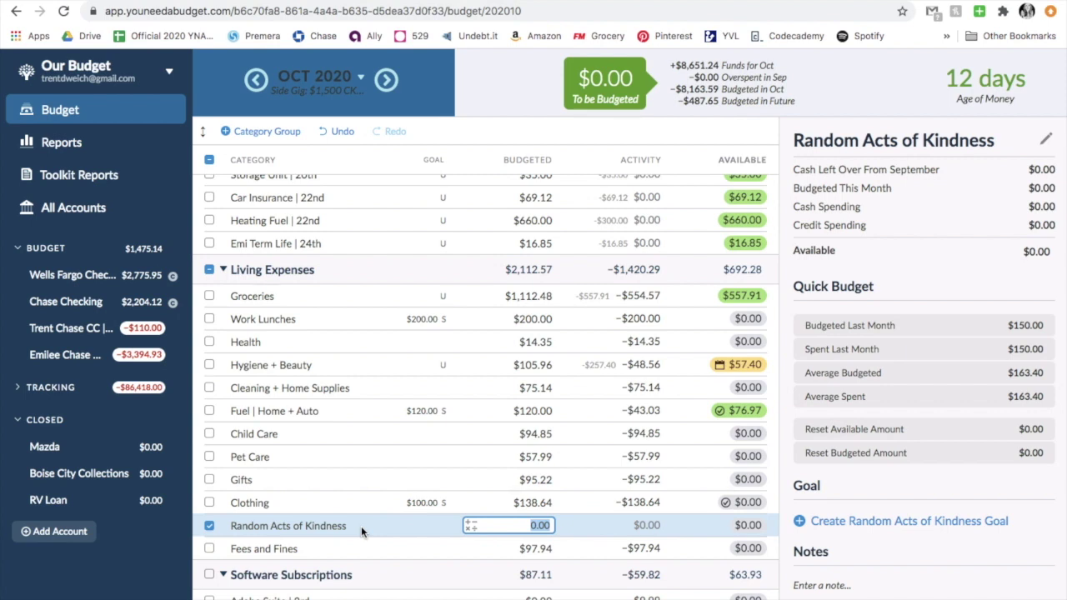
Review the Dining Out and Medical Expenses categories for October, and clear the category selection.
scroll(361, 526, down, 5)
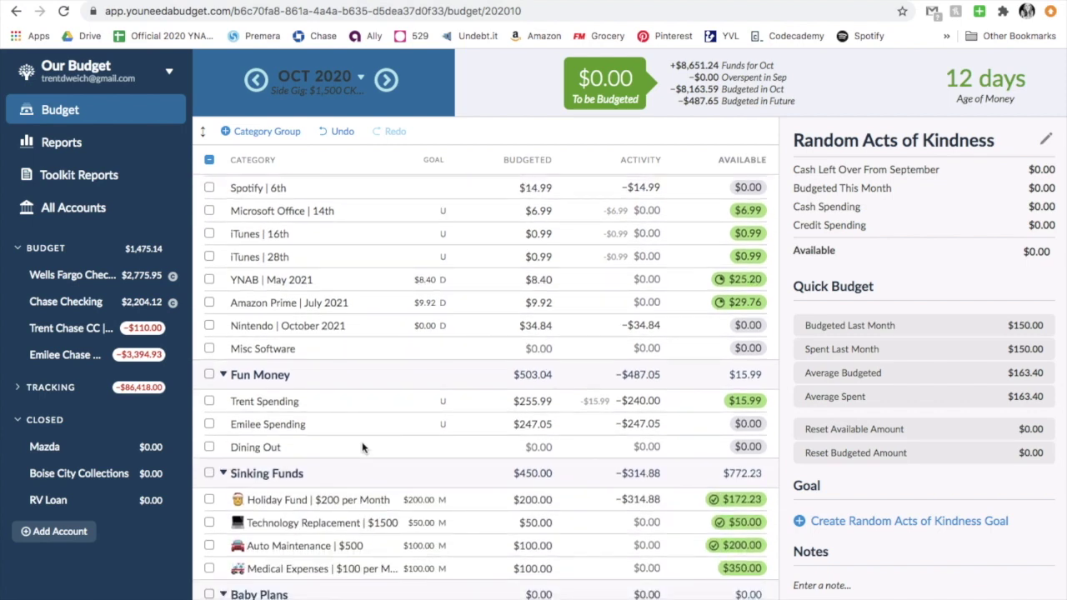
click(362, 448)
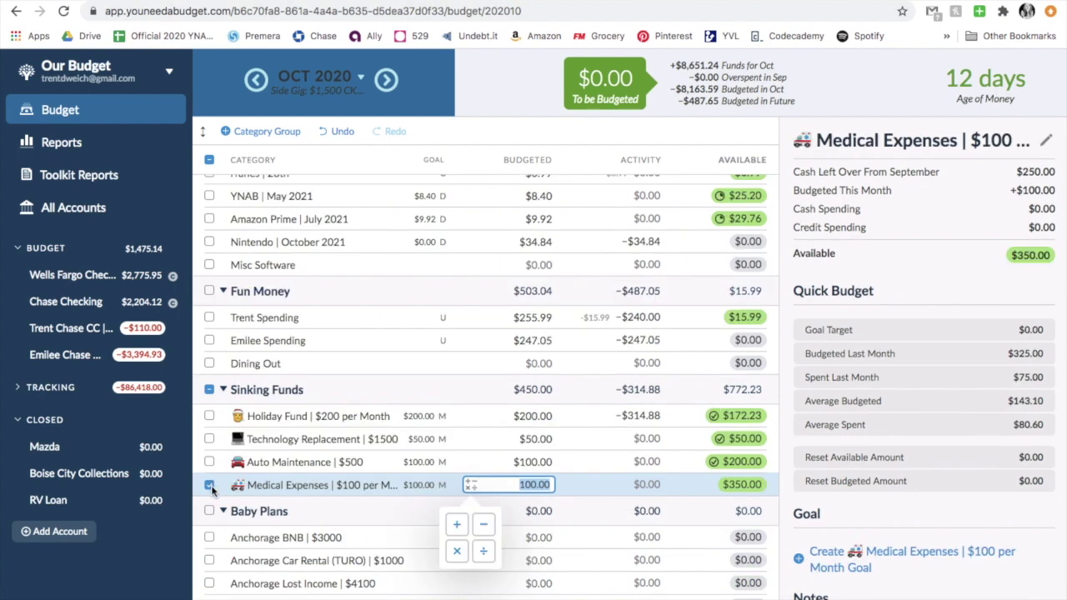
click(212, 490)
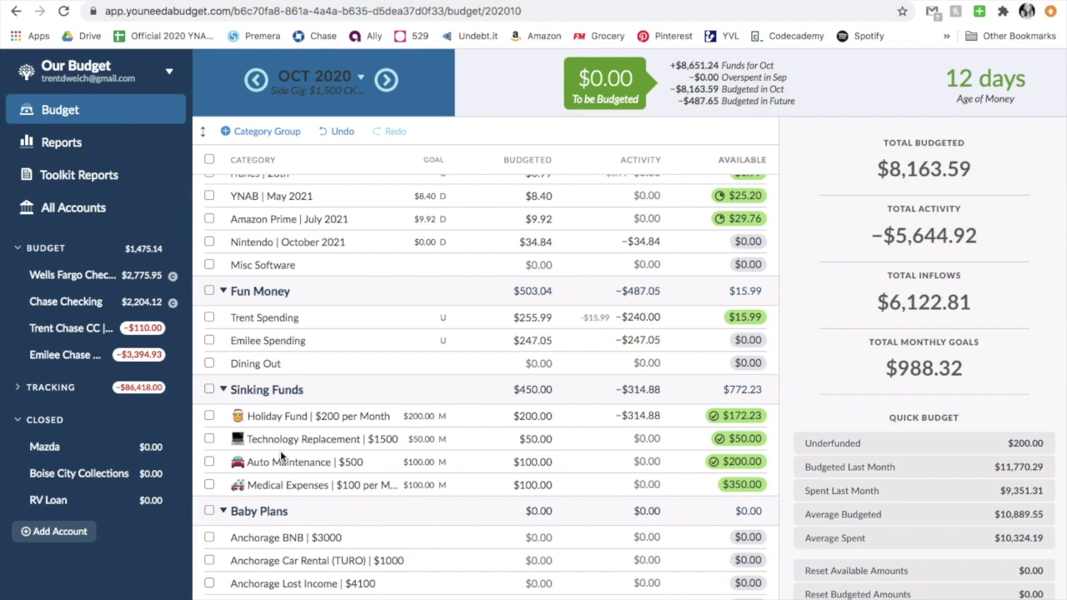
Examine the Technology Replacement and Auto Maintenance sinking funds, and collapse the Baby Plans category group.
mouse_move(372, 426)
click(460, 441)
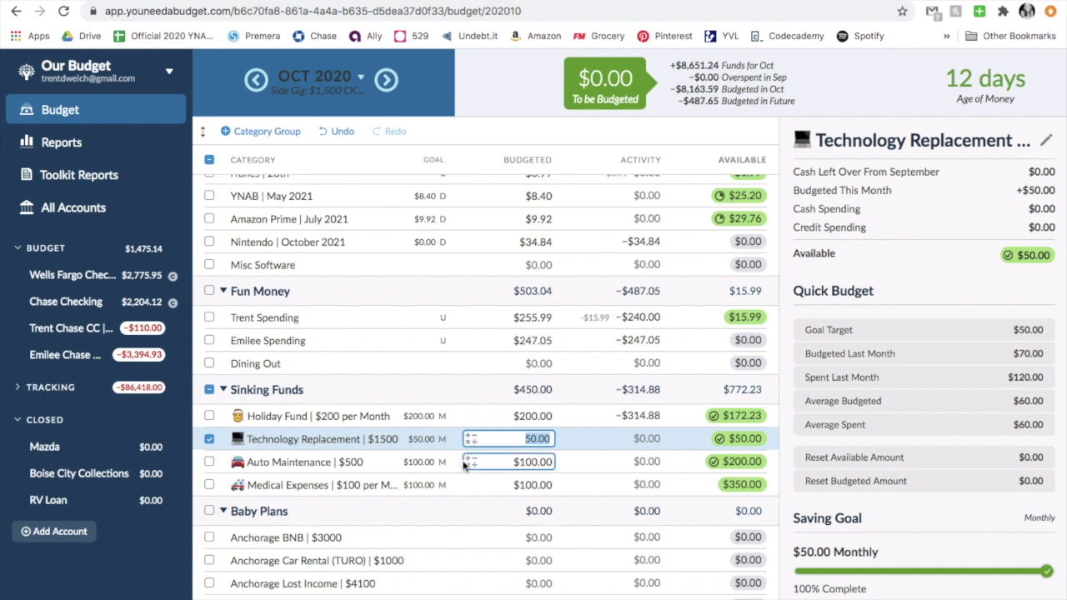
click(385, 464)
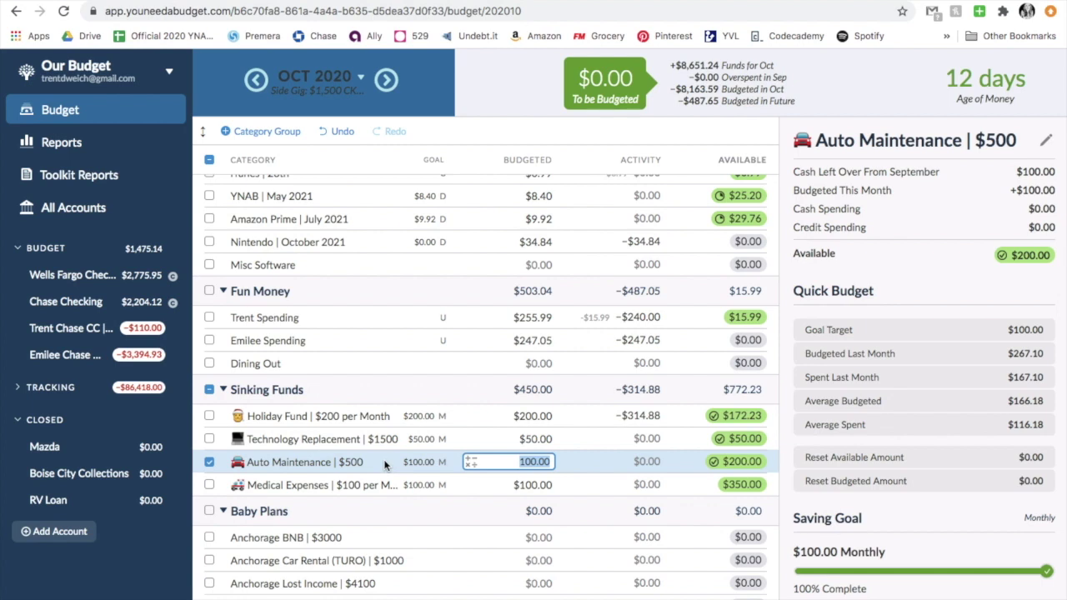
click(223, 512)
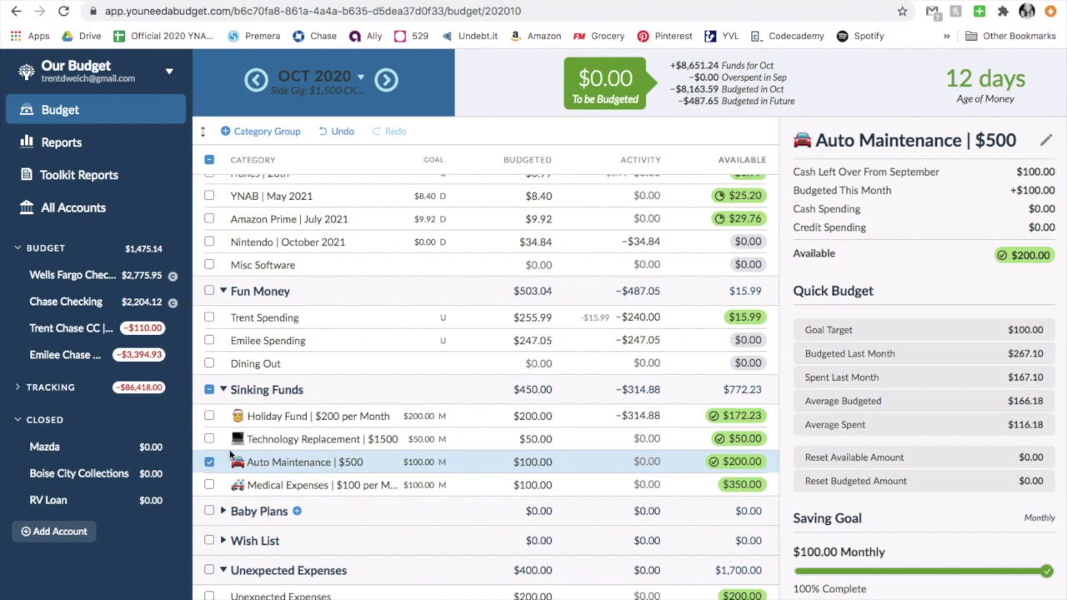
Switch the budget to November 2020 and examine the Rent category's upcoming transaction and funding.
click(396, 94)
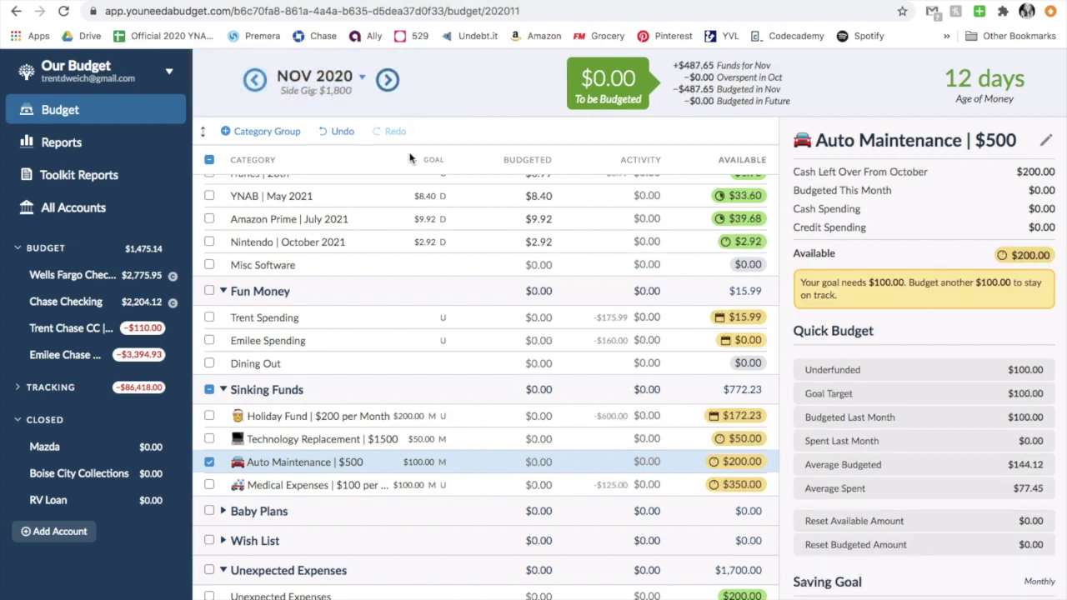
scroll(406, 291, up, 10)
click(350, 329)
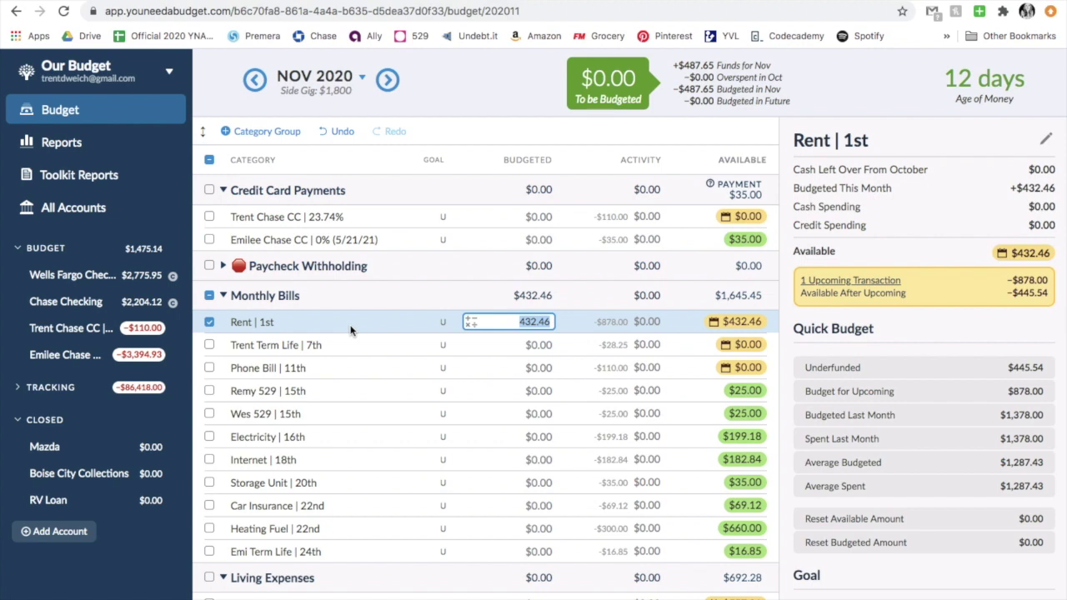
scroll(387, 475, down, 4)
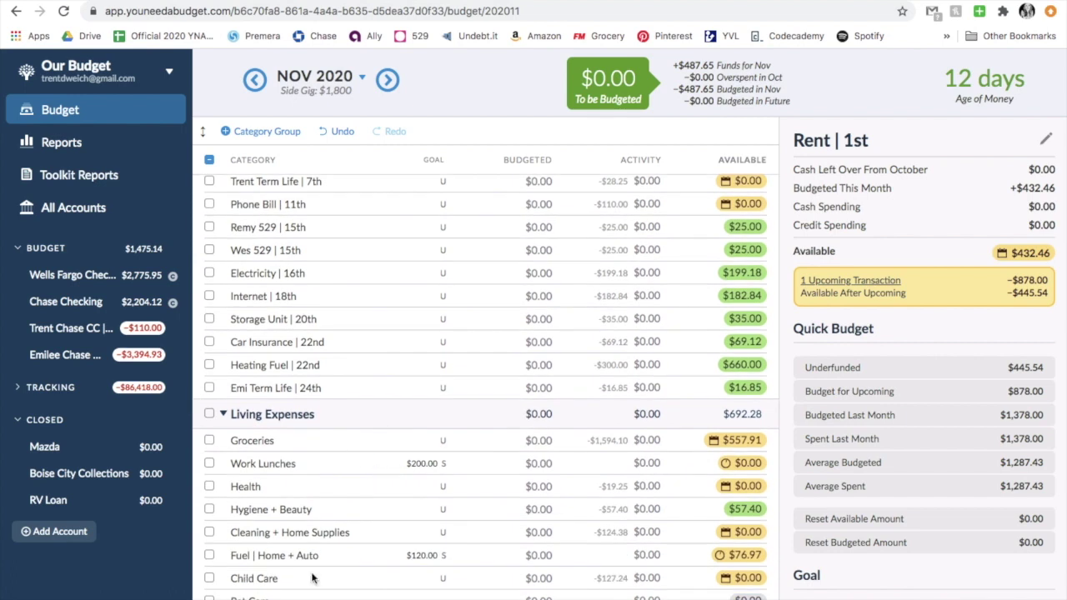
scroll(391, 500, up, 4)
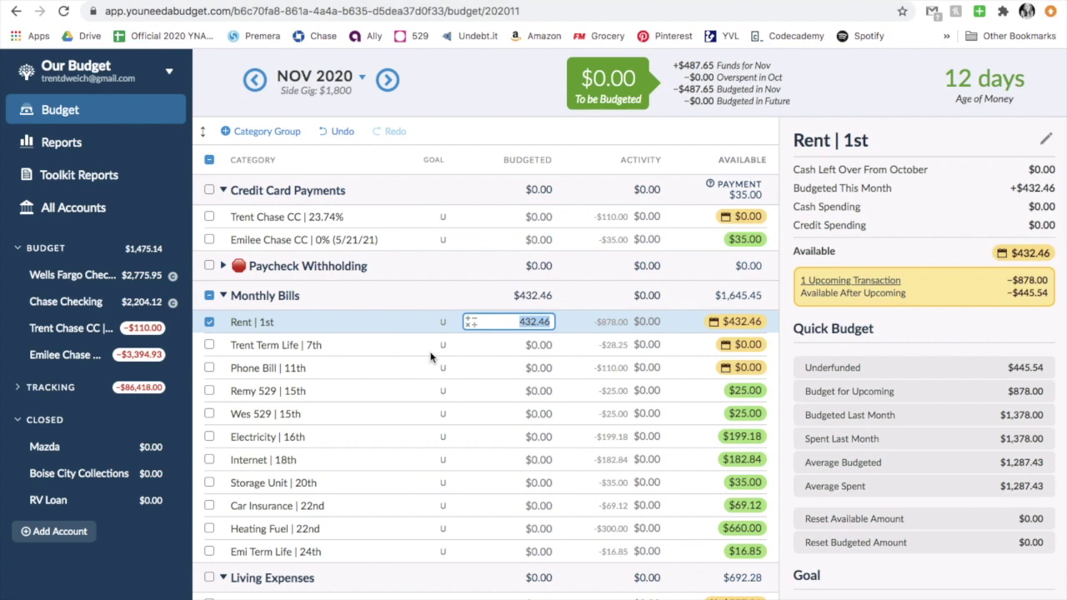
Look through the November categories from Monthly Bills to Unexpected Expenses for funding gaps, clearing the Rent selection.
scroll(431, 356, down, 5)
scroll(431, 357, down, 5)
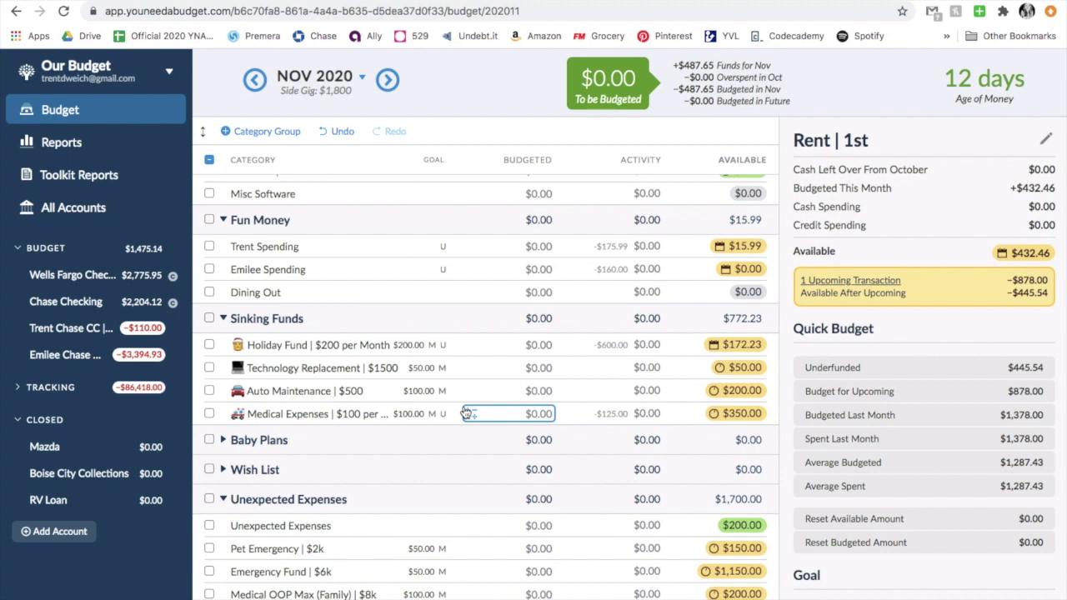
scroll(466, 413, up, 10)
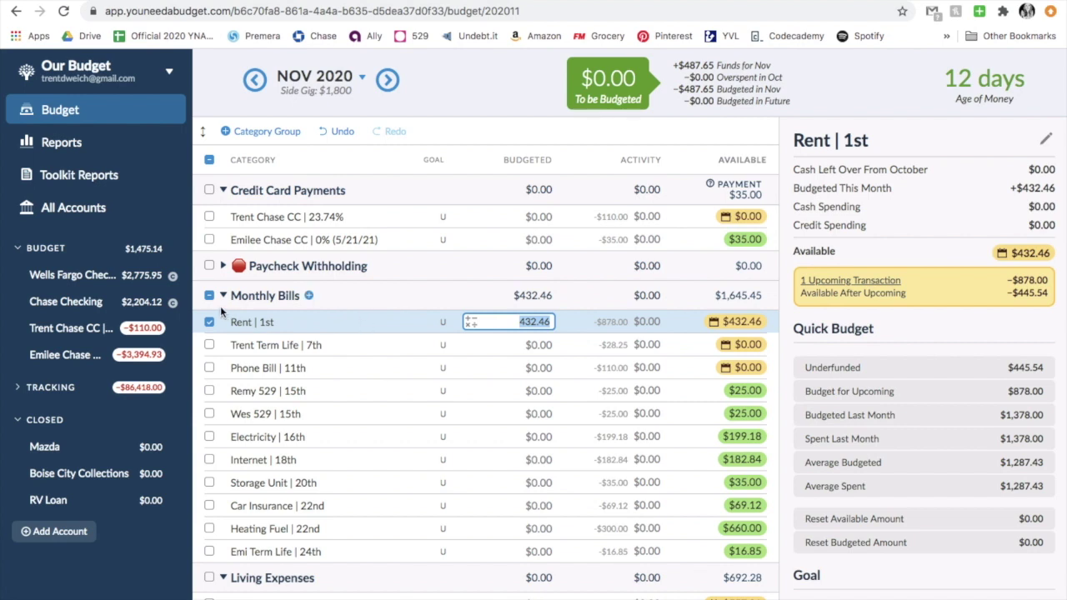
key(Escape)
scroll(402, 437, down, 8)
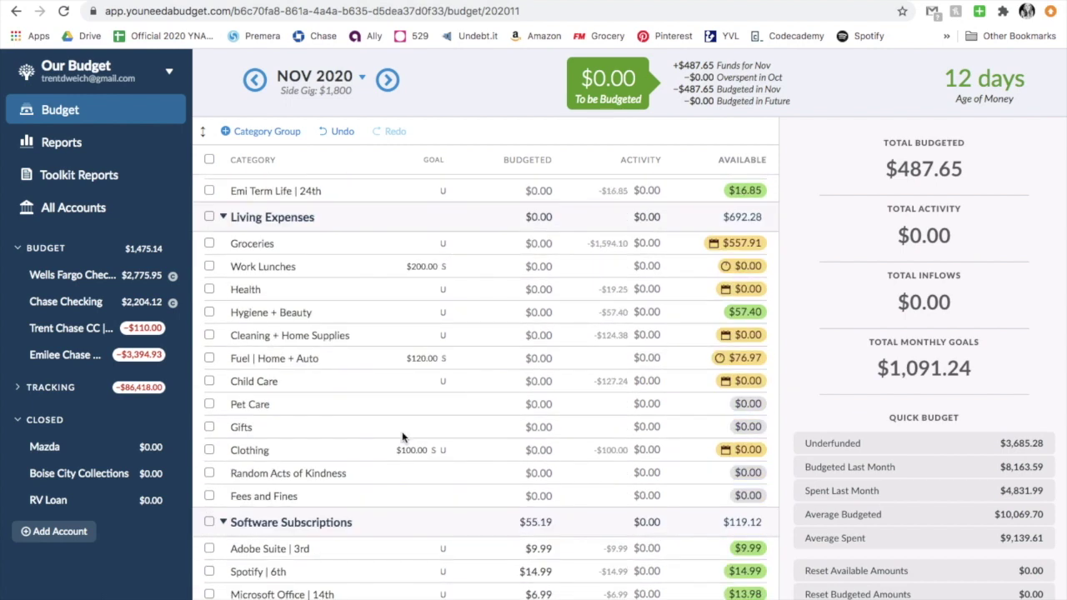
scroll(402, 437, down, 5)
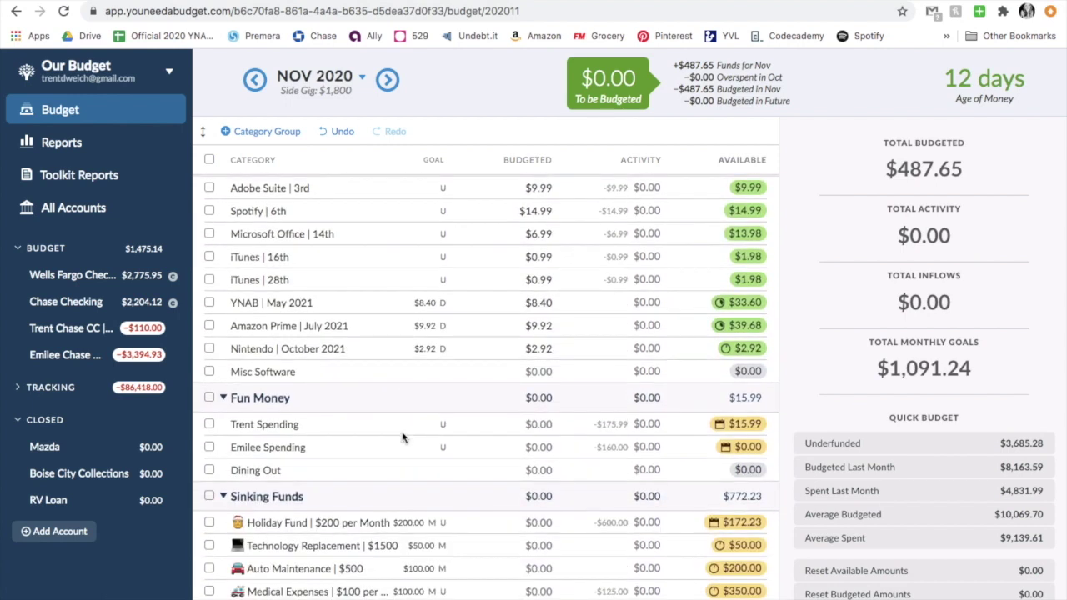
Switch the budget back to October 2020, examine the Holiday Fund's spending and available funds, and clear its selection.
click(495, 417)
key(Escape)
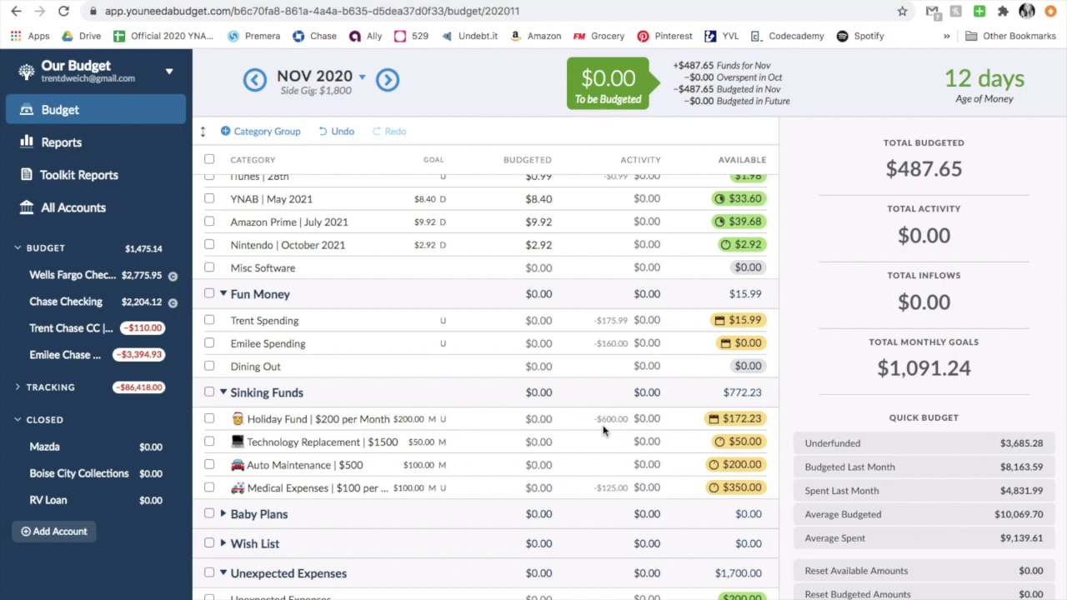
click(255, 80)
click(466, 420)
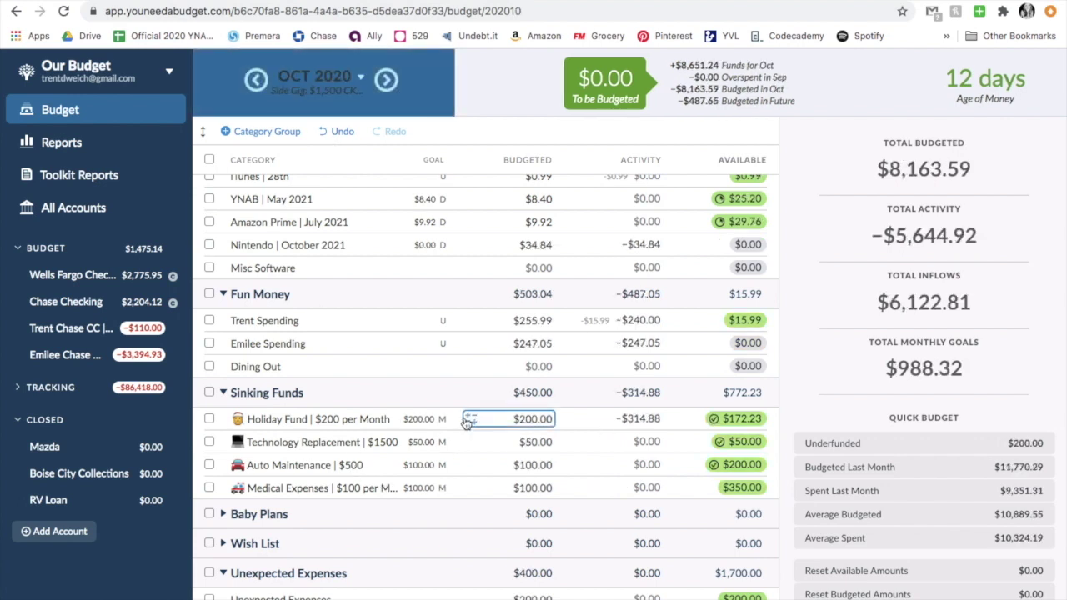
click(594, 424)
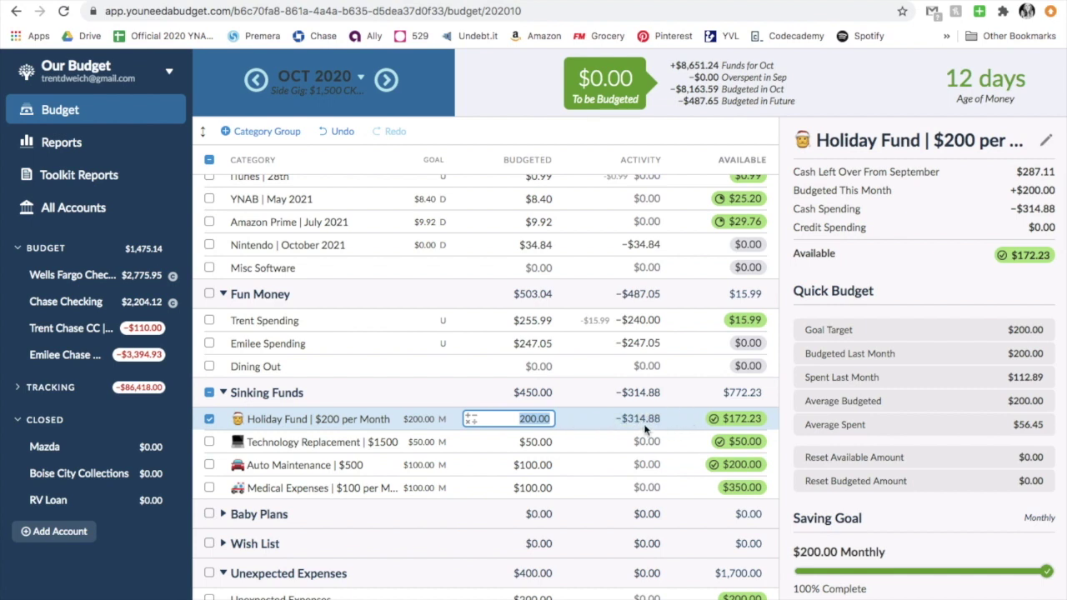
click(210, 419)
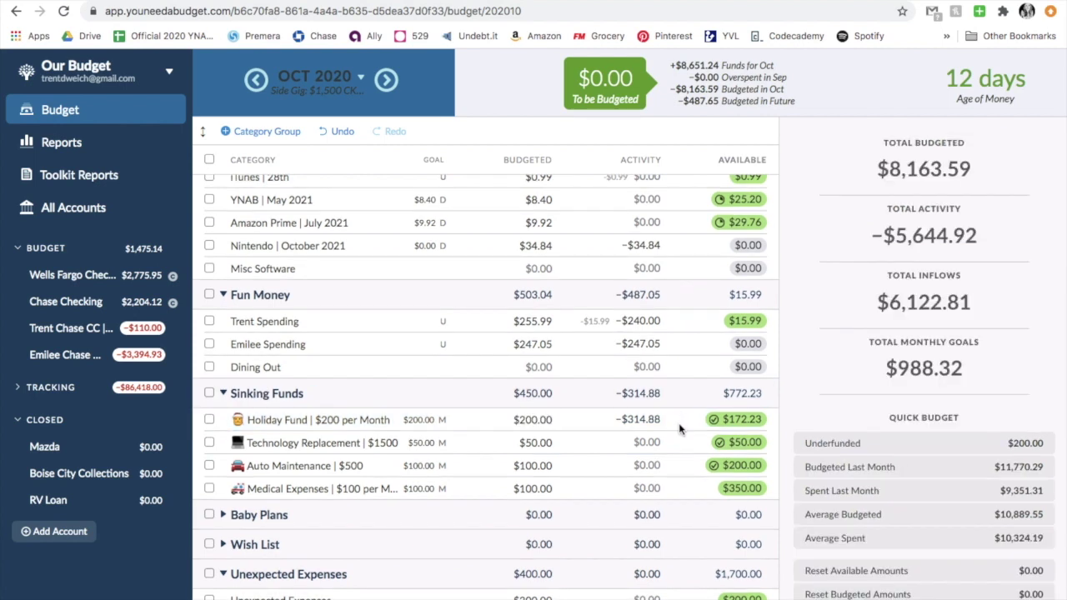
click(680, 427)
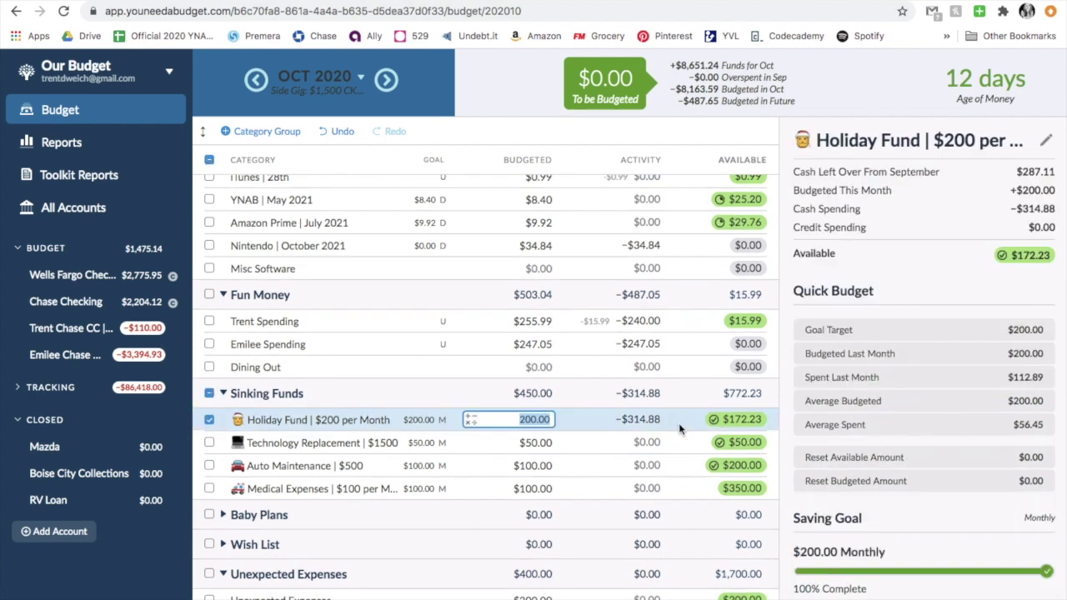
click(210, 421)
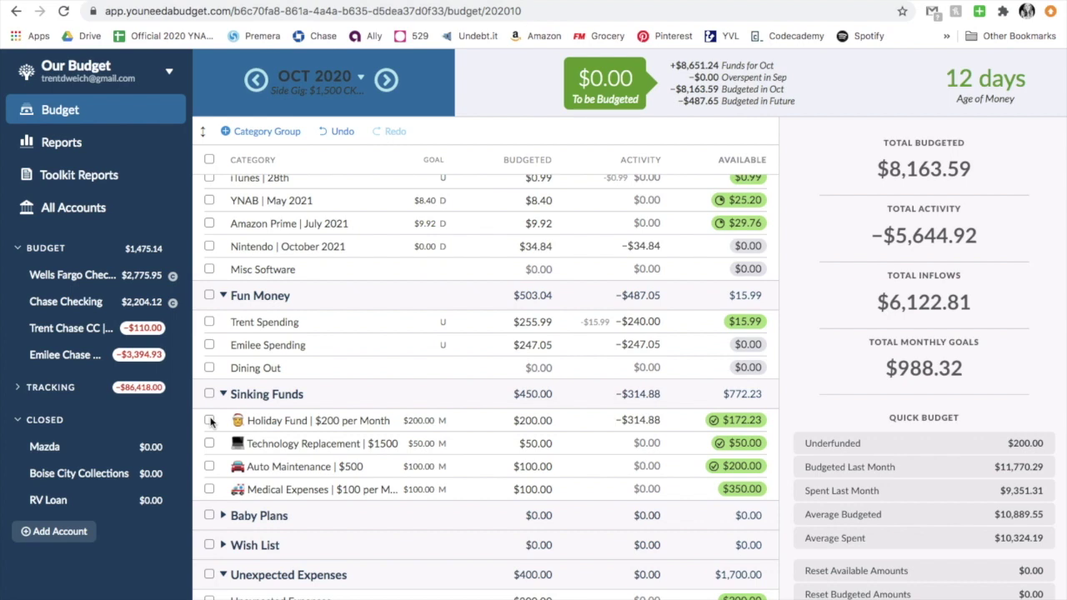
Enter the scheduled 10/14/2020 side gig income of $200.00 in Wells Fargo Checking immediately, and mark it as cleared.
click(82, 278)
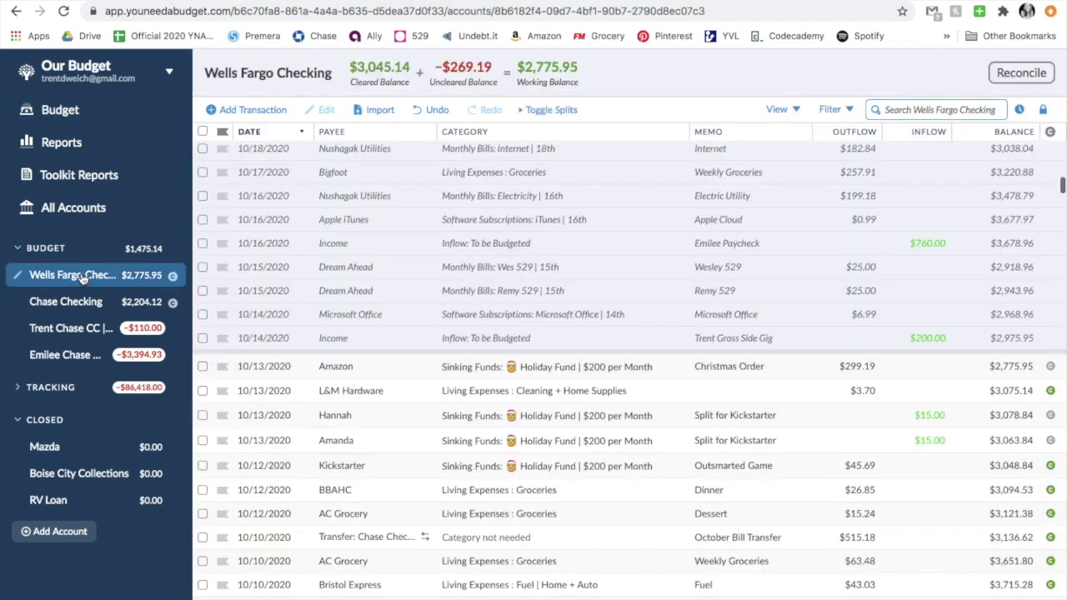
click(390, 338)
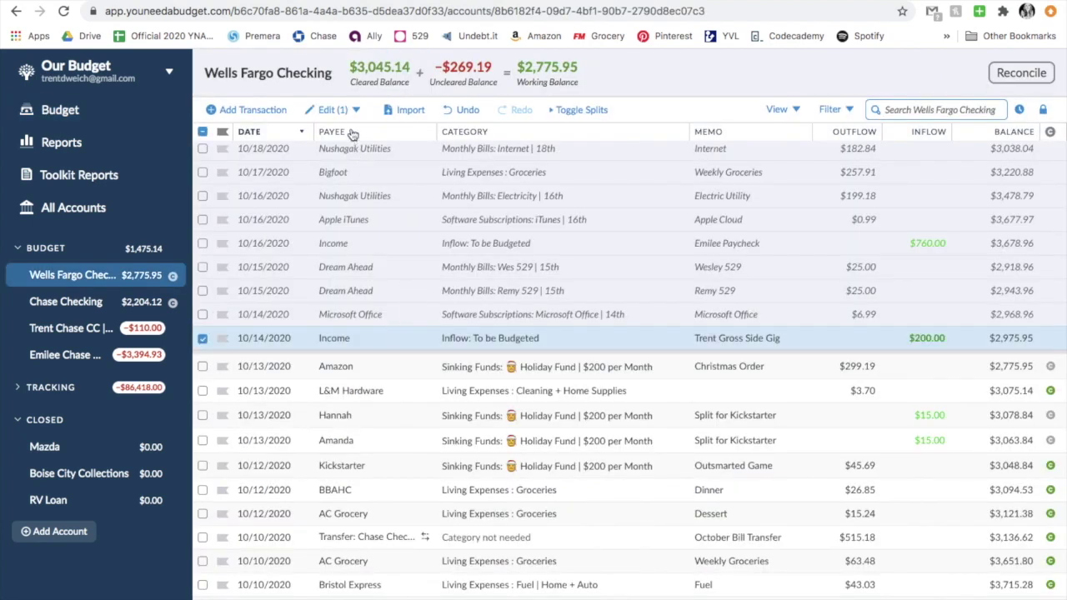
click(344, 113)
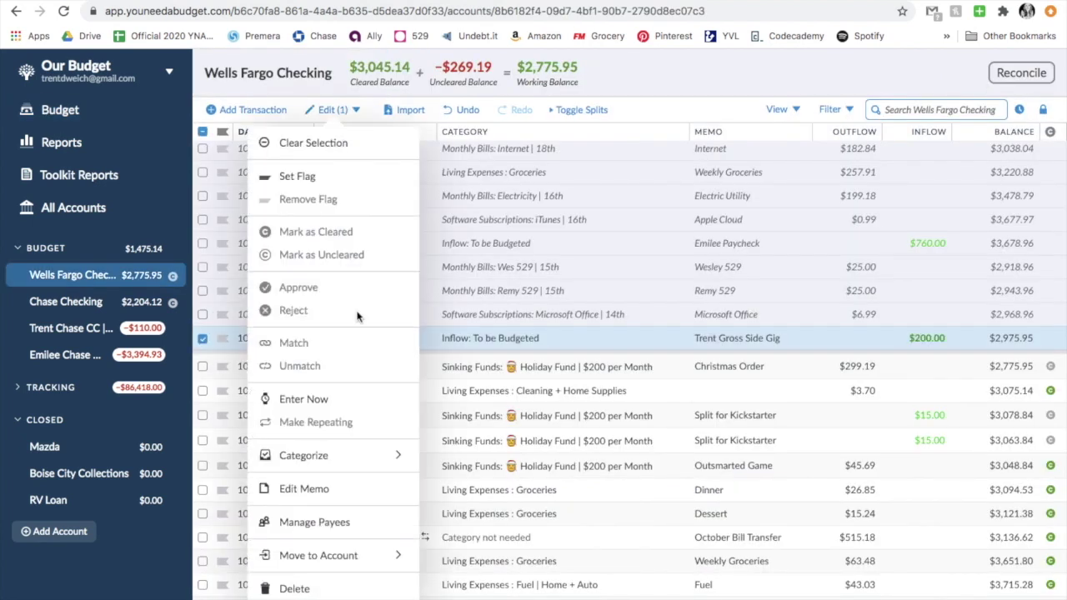
click(341, 409)
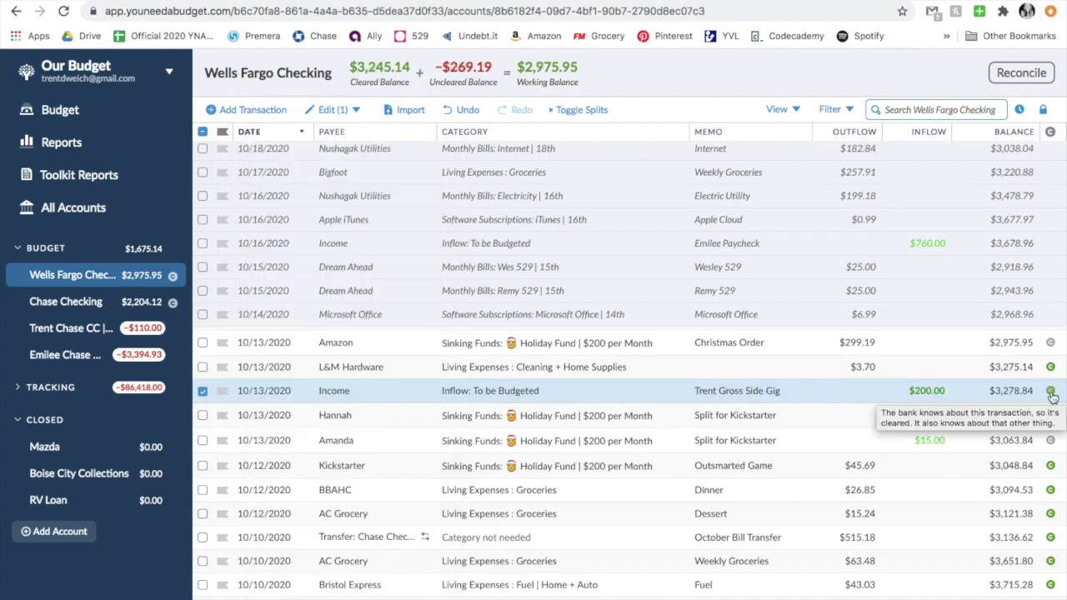
Return to the budget for November 2020 and move the 200.00 to be budgeted to the Rent category.
click(146, 124)
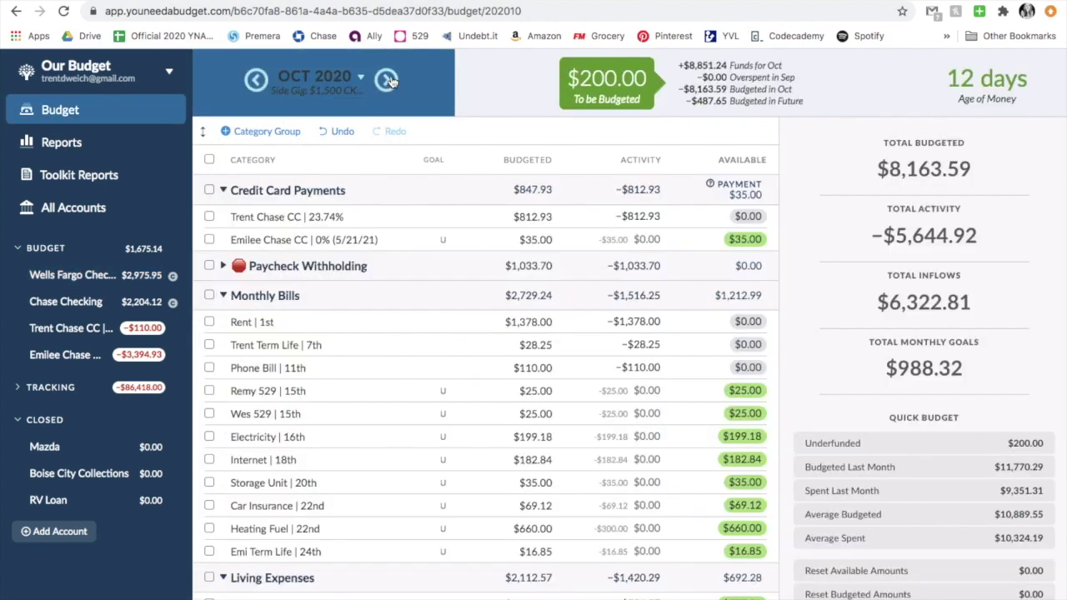
click(388, 80)
click(614, 97)
key(Tab)
text(re)
key(Return)
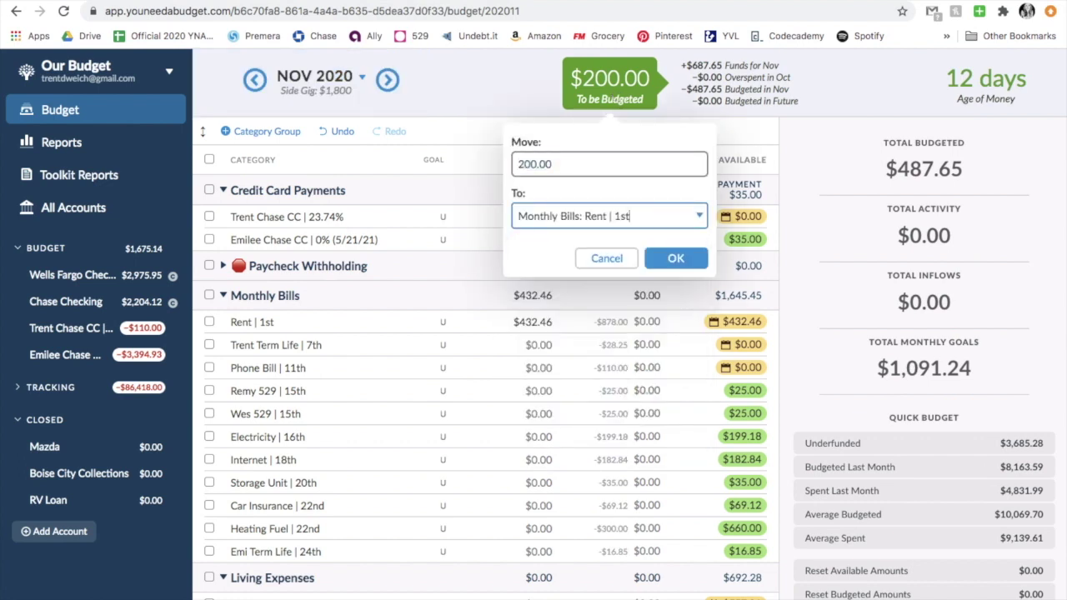
key(Return)
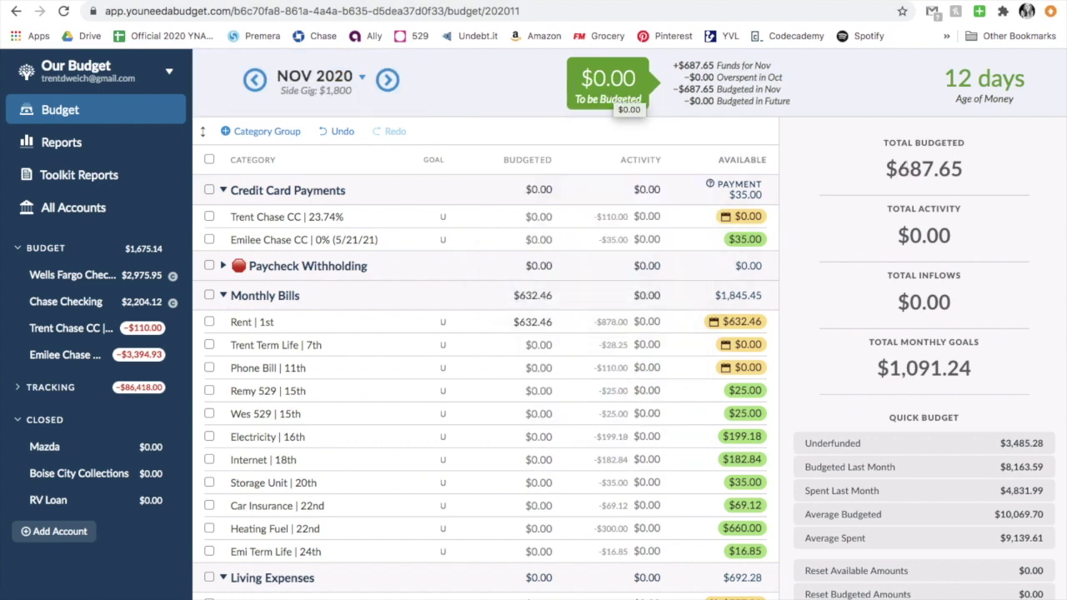